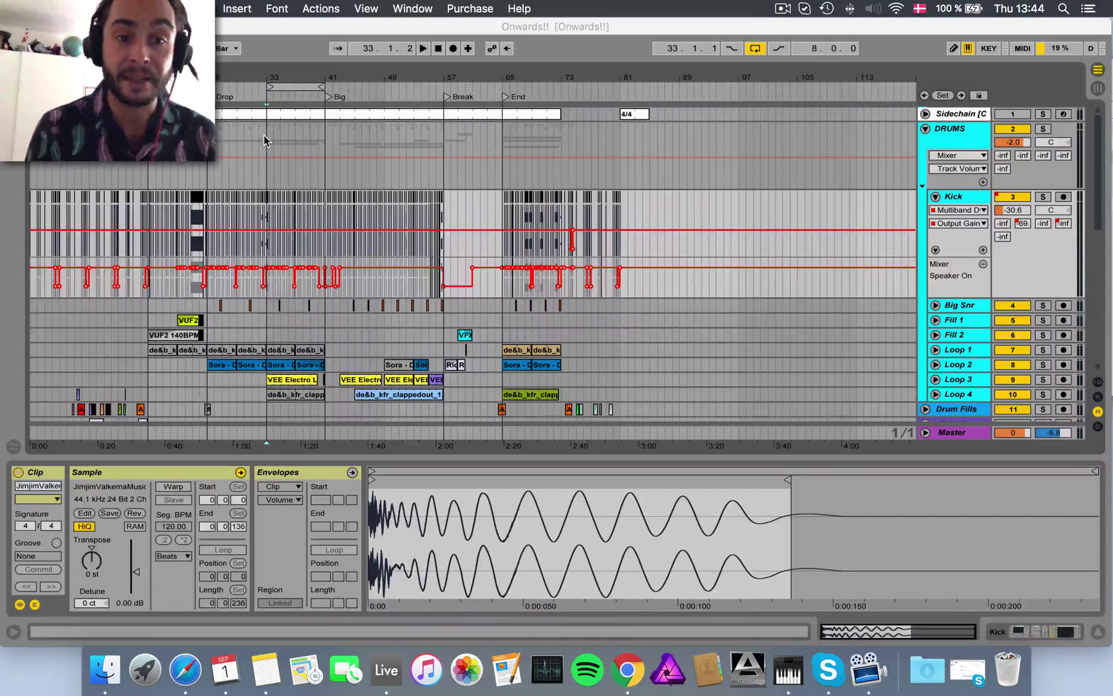
- Select bars 33–41 with the loop brace and play the loop once, then stop
left_click(295, 84)
left_click(296, 85)
key("space")
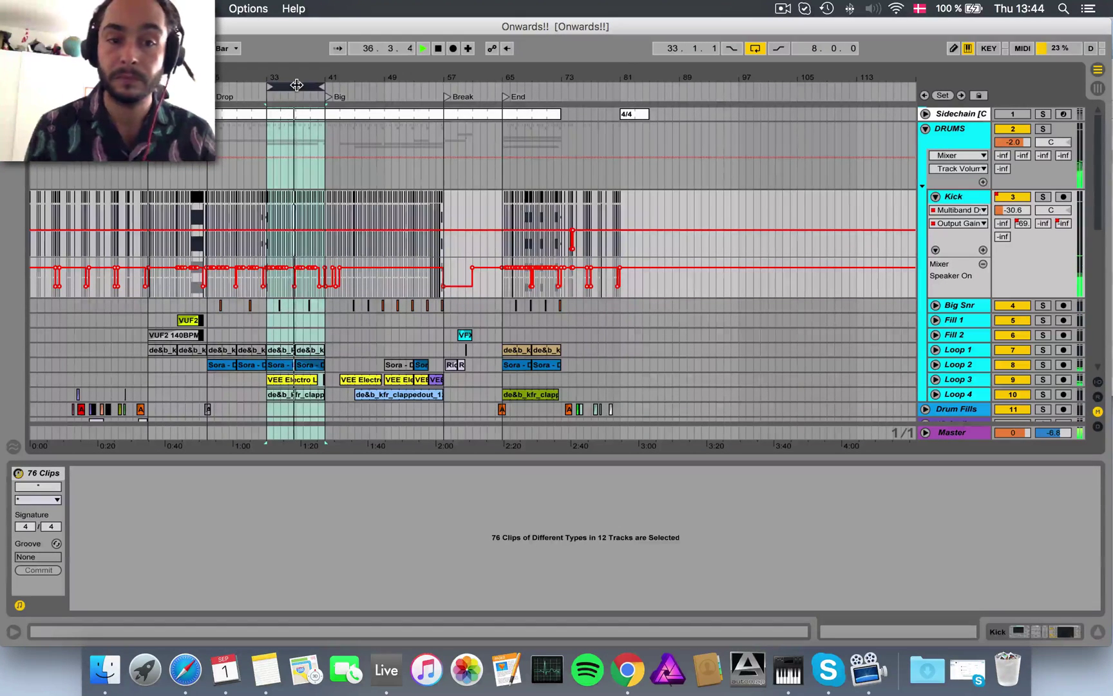
key("space")
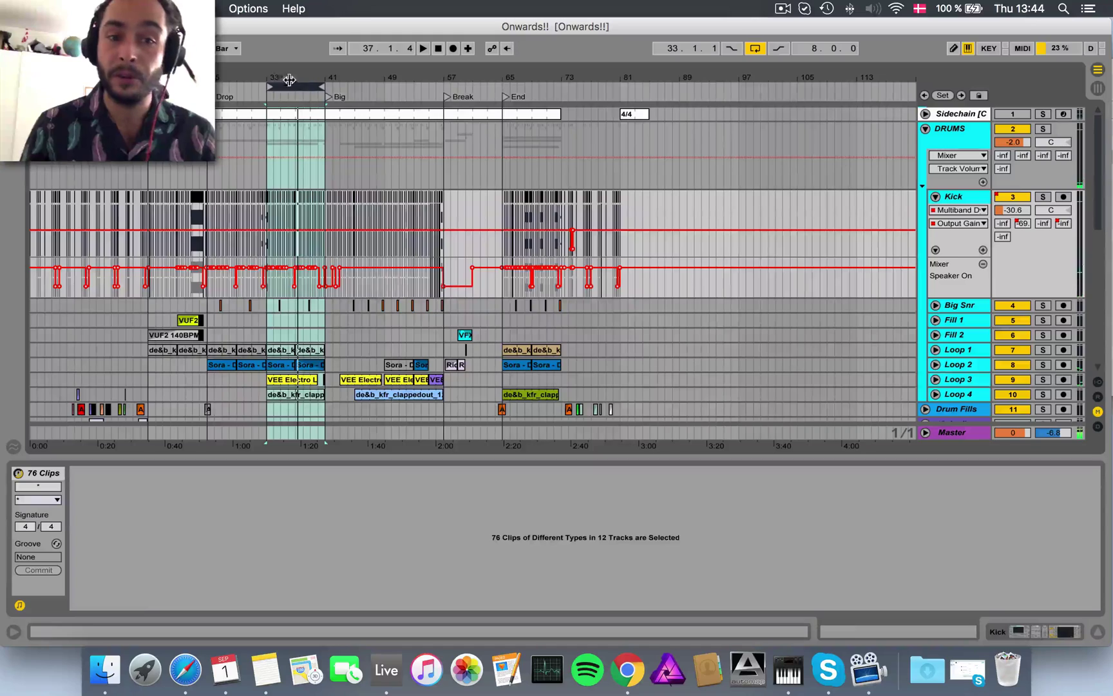
- Zoom in to inspect a kick clip near bar 36, then zoom back out to bars 32–42
key("plus")
key("plus")
key("plus")
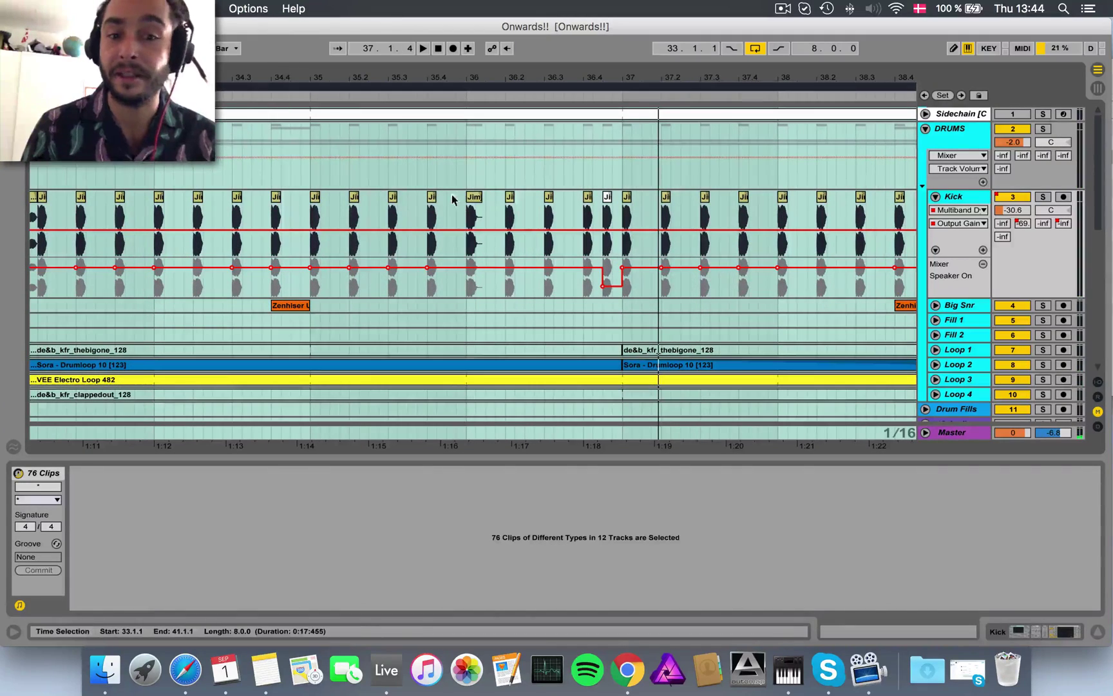
left_click(476, 197)
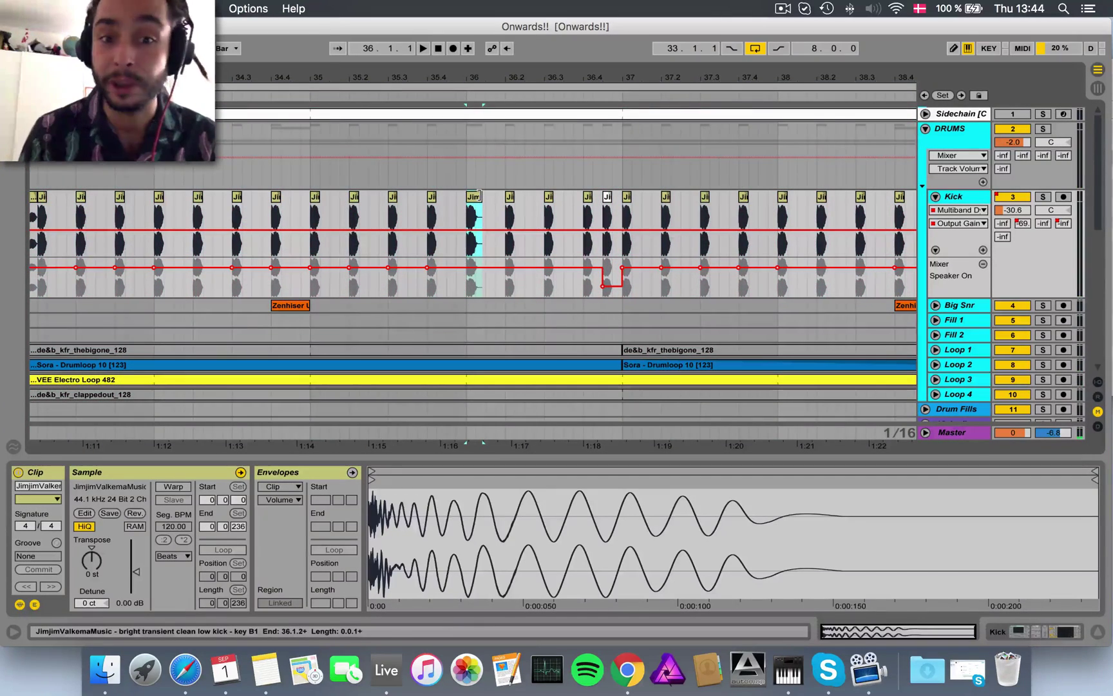
scroll(282, 183, "left", 5)
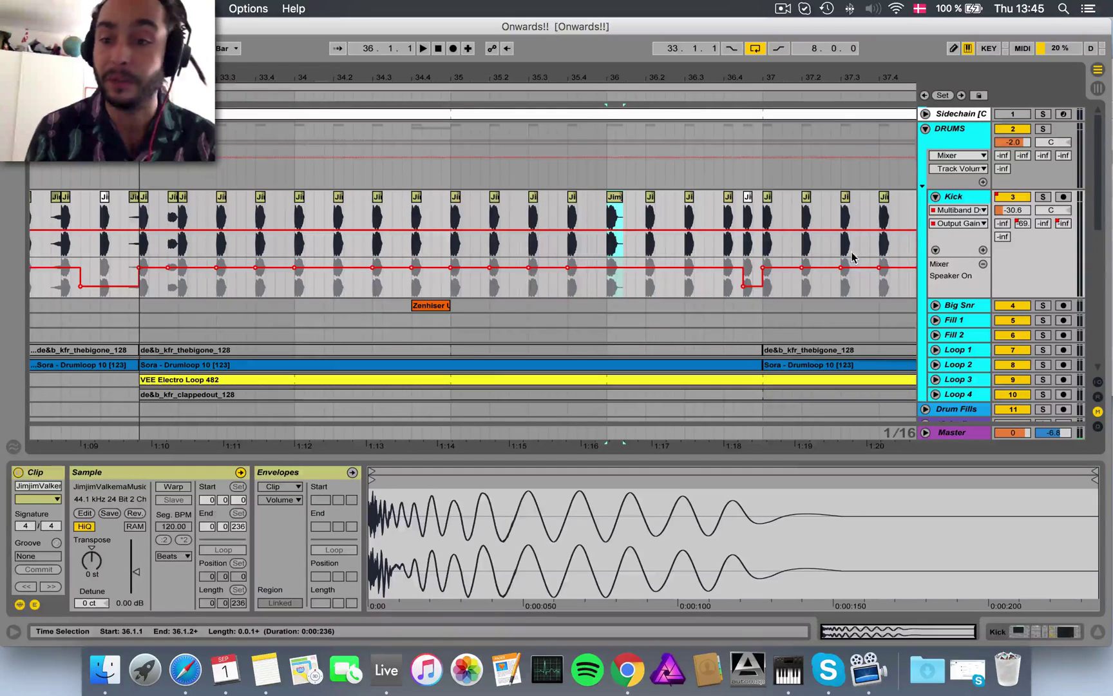
left_click_drag(716, 83, 513, 88)
left_click(514, 88)
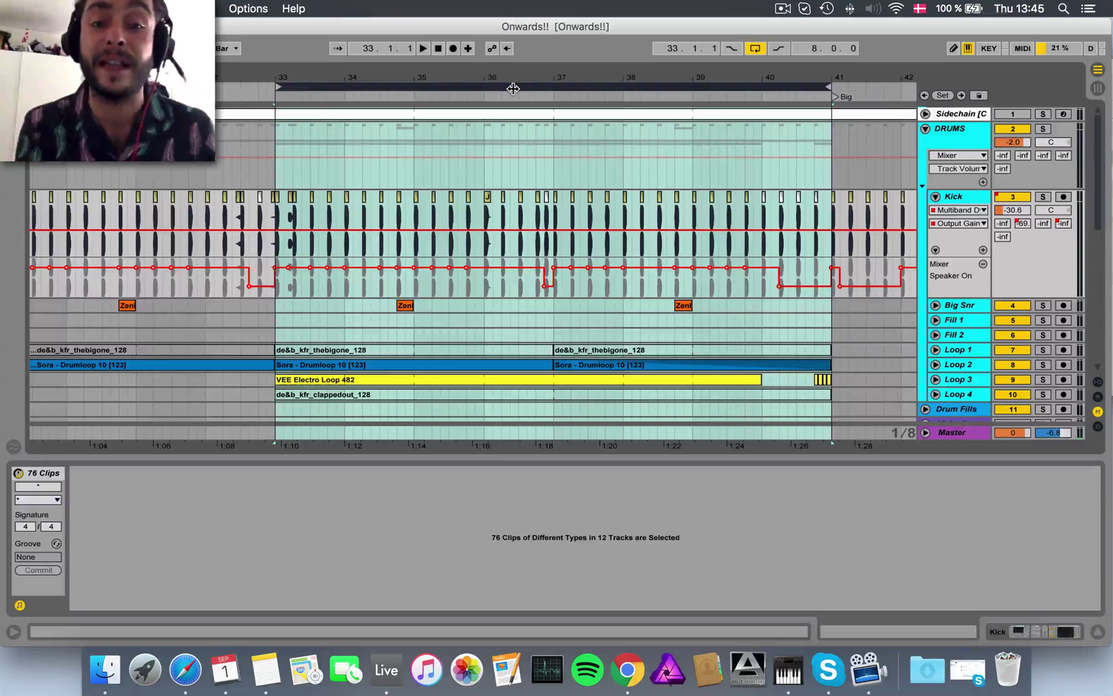
- Select the bar-33 kick clip, solo the DRUMS group, and open its sample file options
left_click(485, 193)
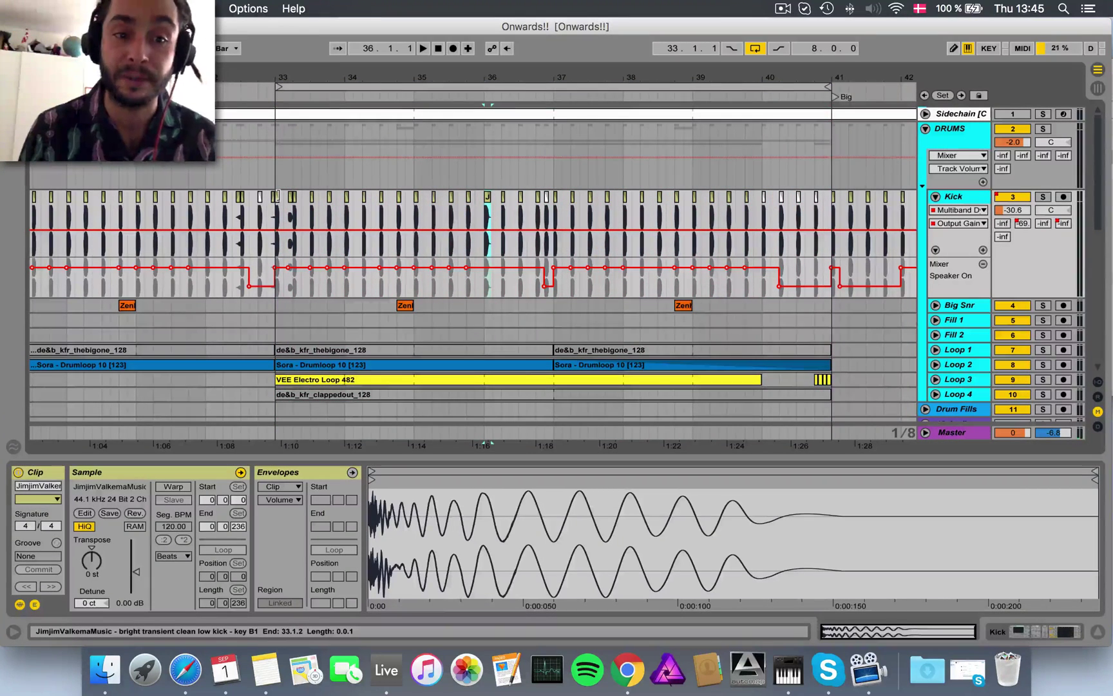
left_click(275, 204)
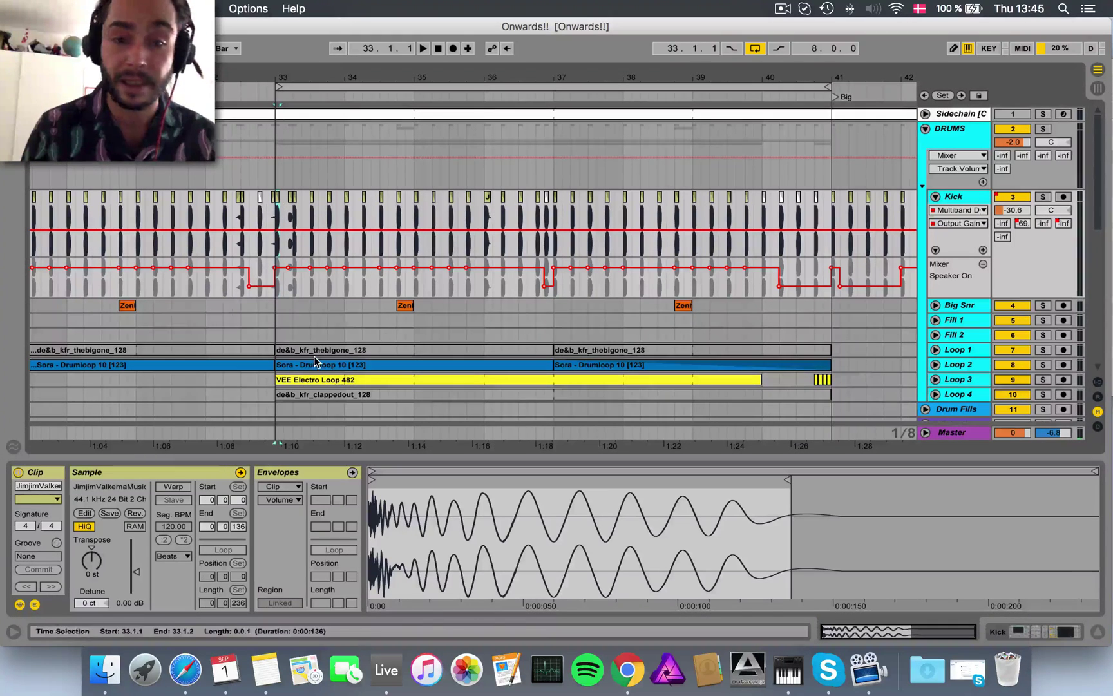
left_click(1043, 129)
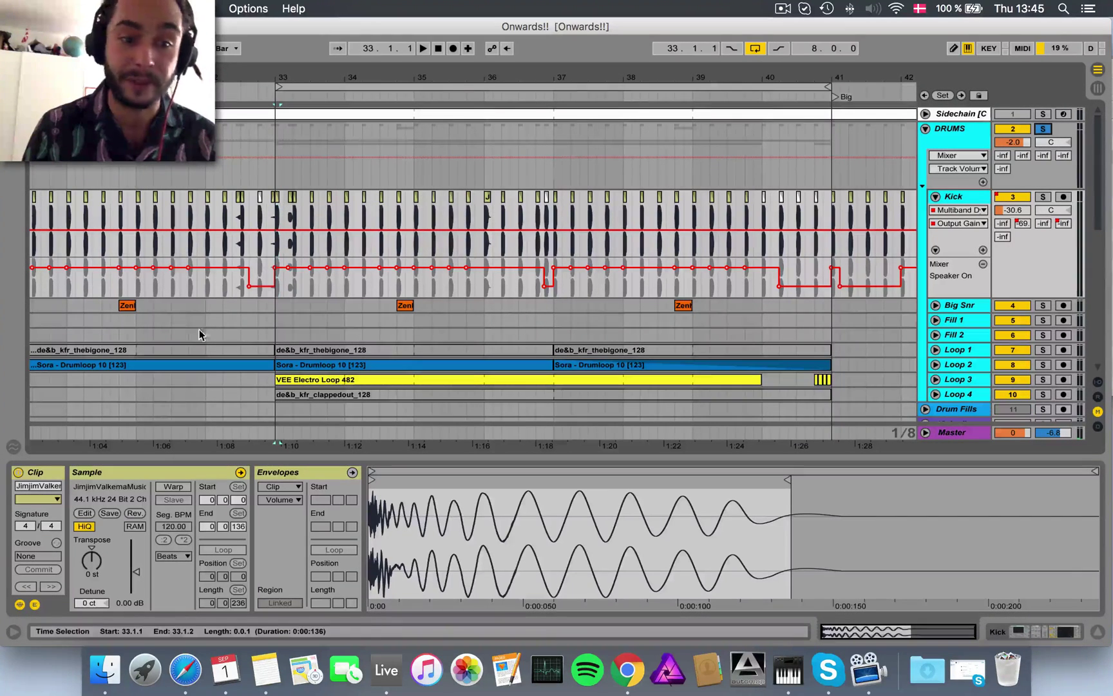
right_click(114, 490)
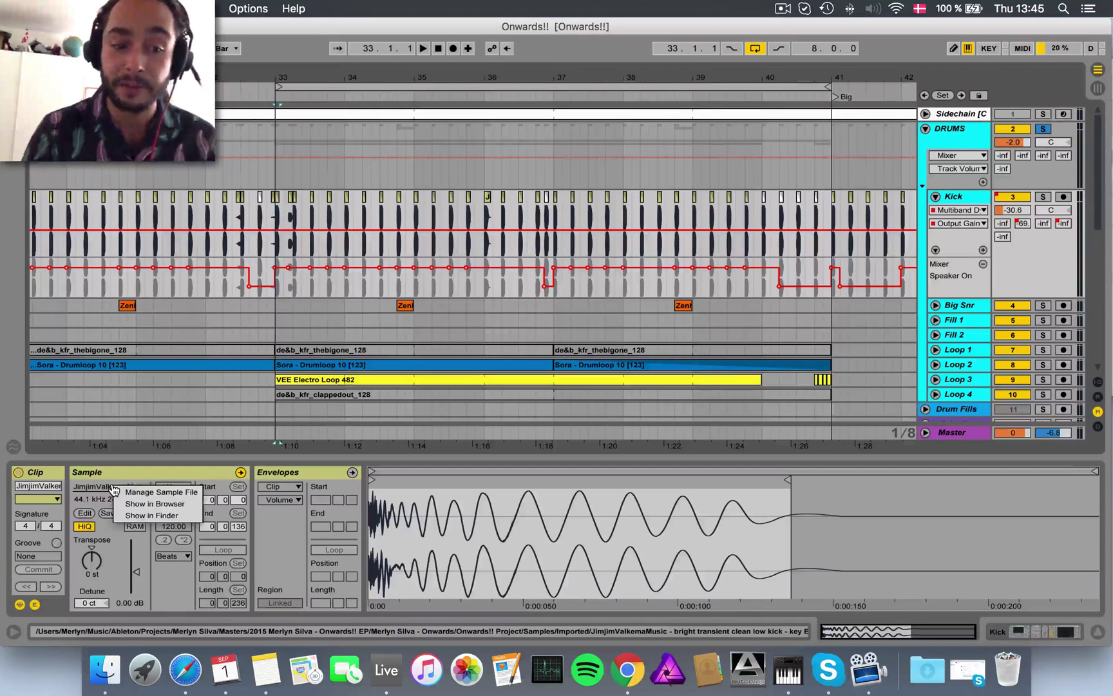
left_click(146, 493)
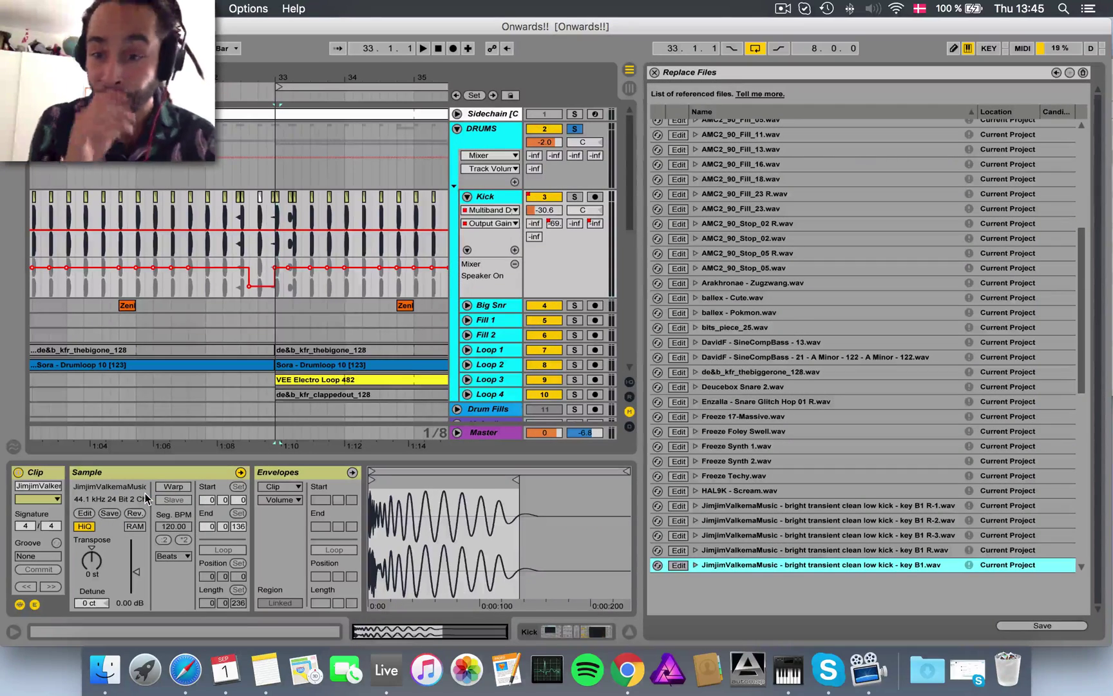
scroll(835, 295, "down", 4)
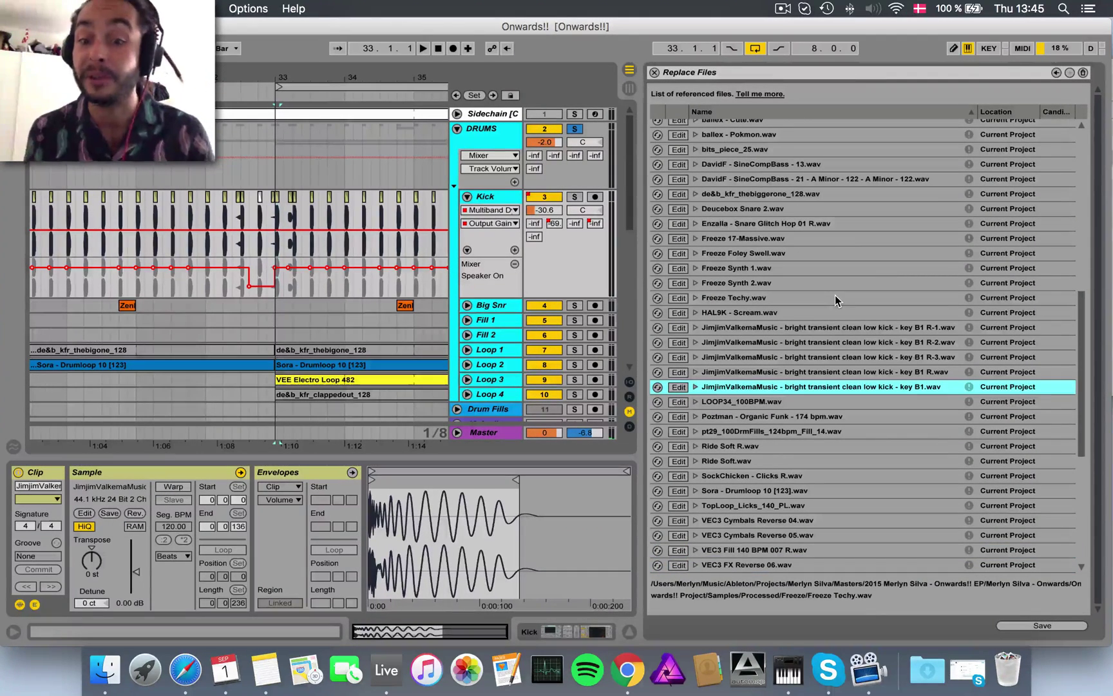
left_click(695, 386)
left_click(695, 387)
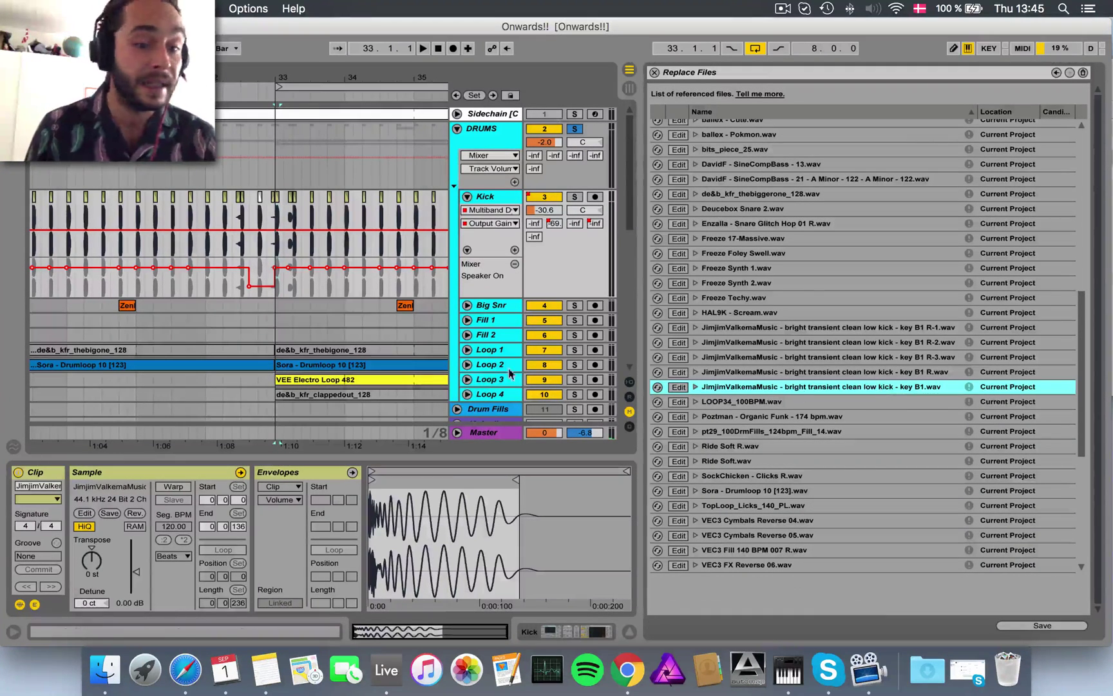
left_click(13, 633)
left_click(13, 633)
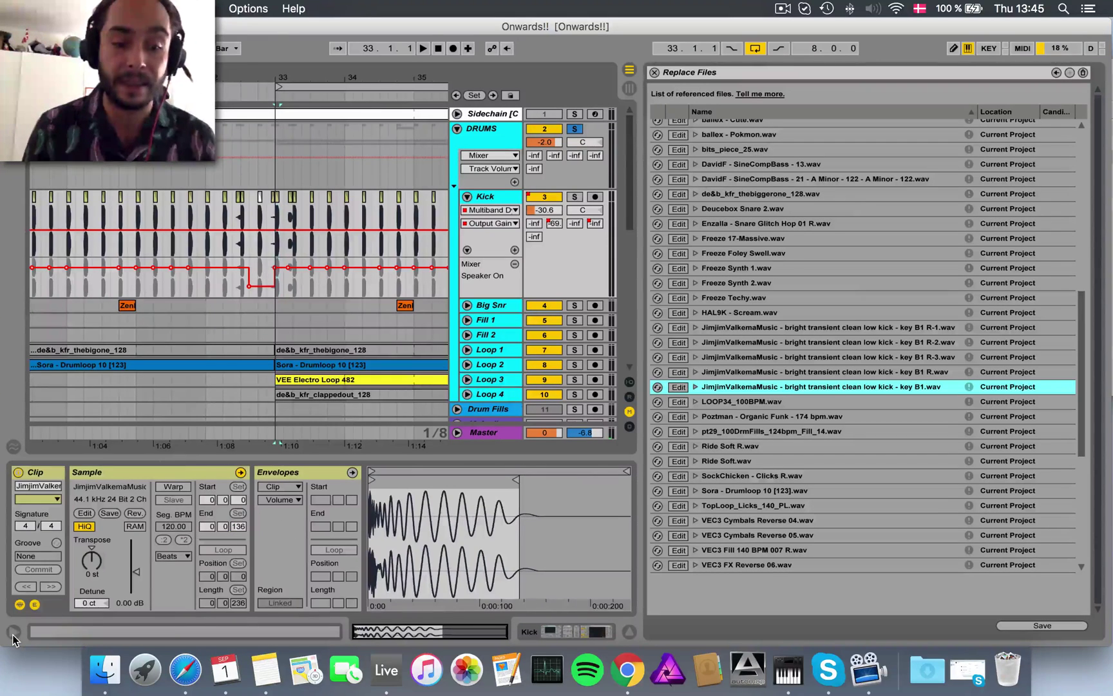
- From Selected Drum Hits > Kicks, preview Grouch-Kick Sub D.aif and drop it onto the kick entry
key("super+alt+b")
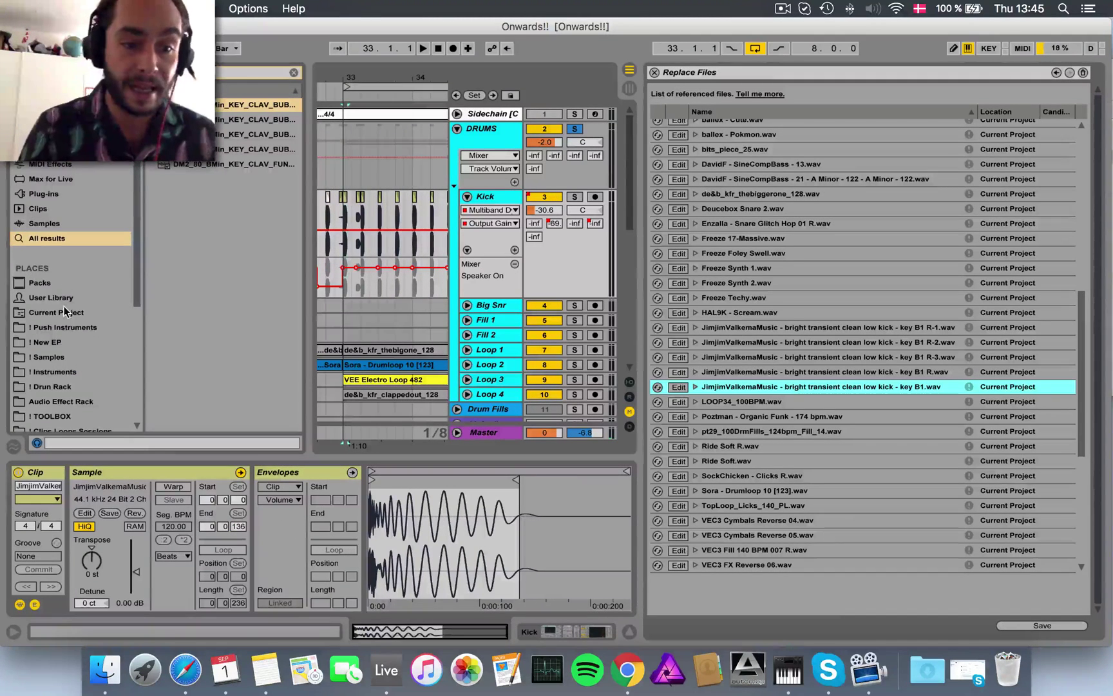
scroll(66, 313, "down", 4)
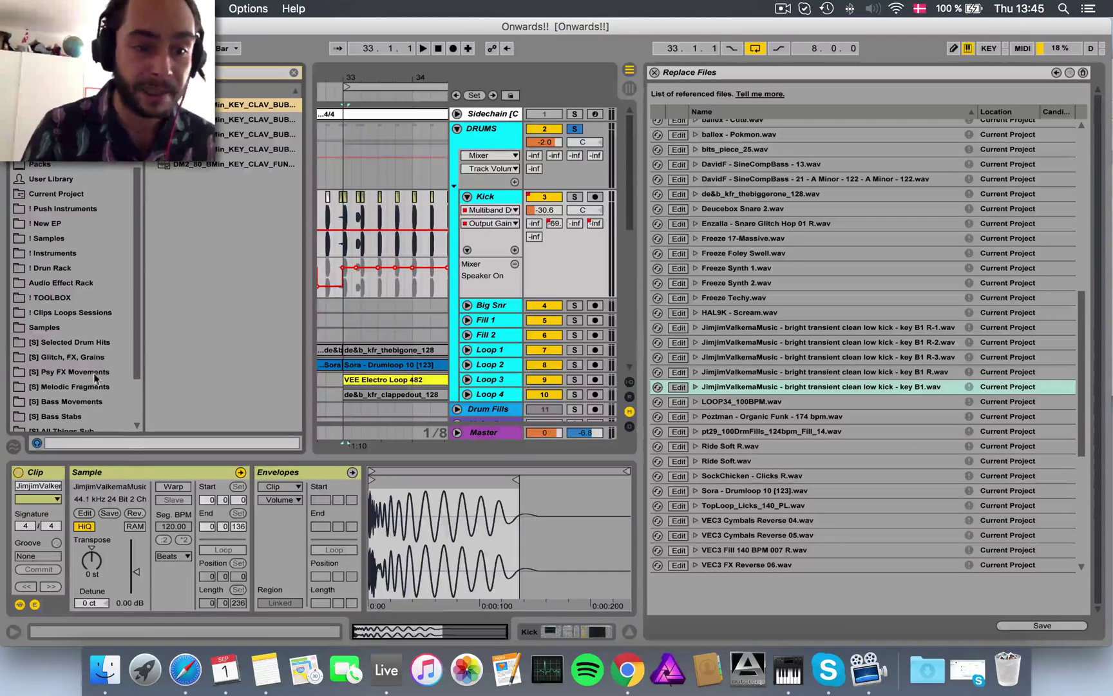
left_click(81, 339)
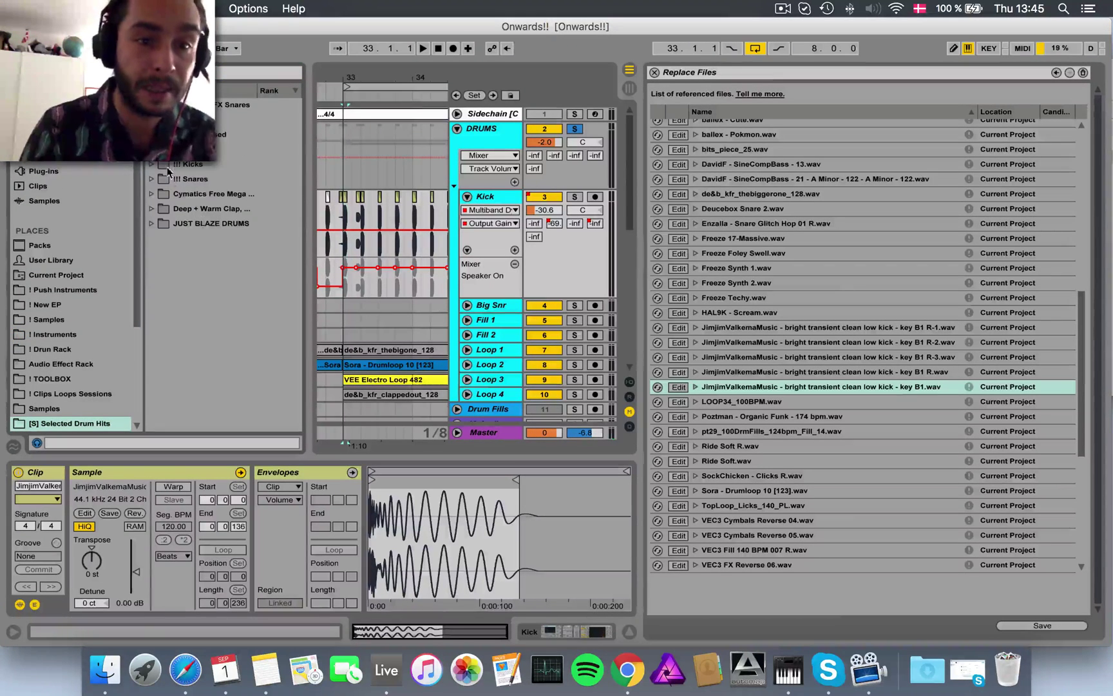
left_click(160, 164)
left_click(153, 165)
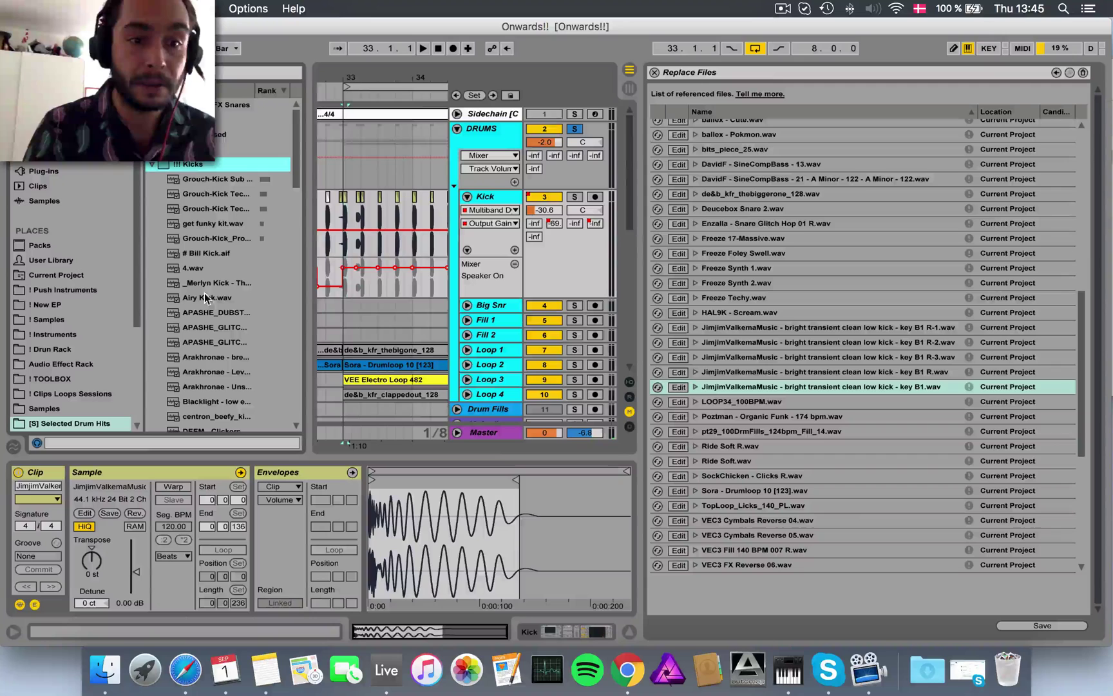
left_click(202, 180)
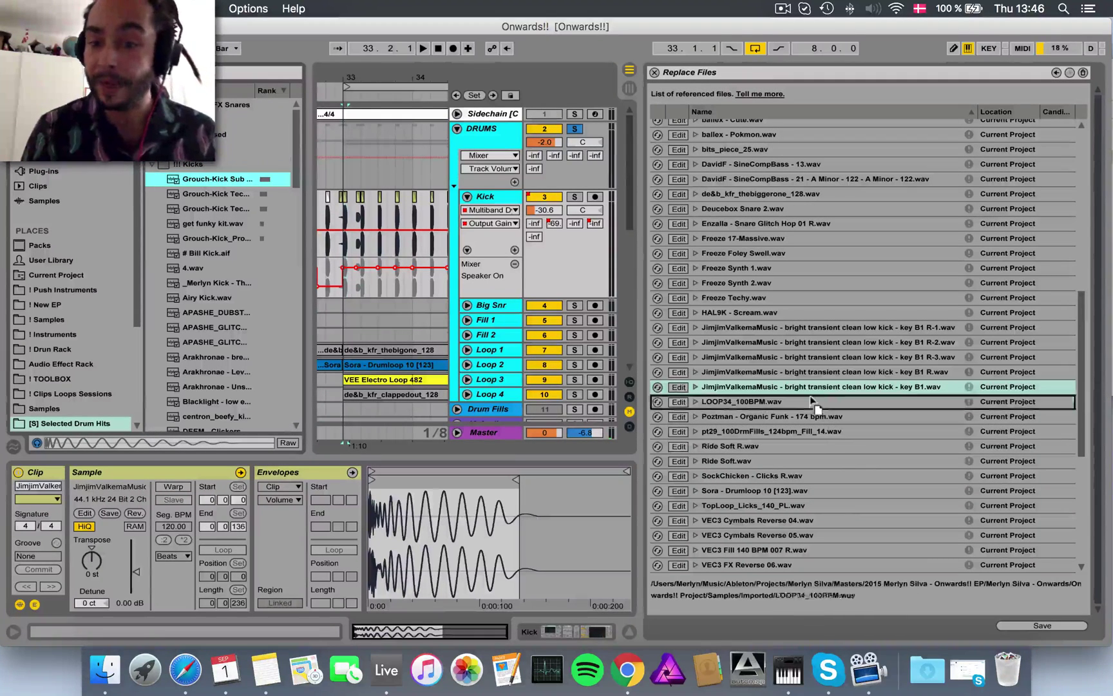
left_click_drag(810, 389, 810, 388)
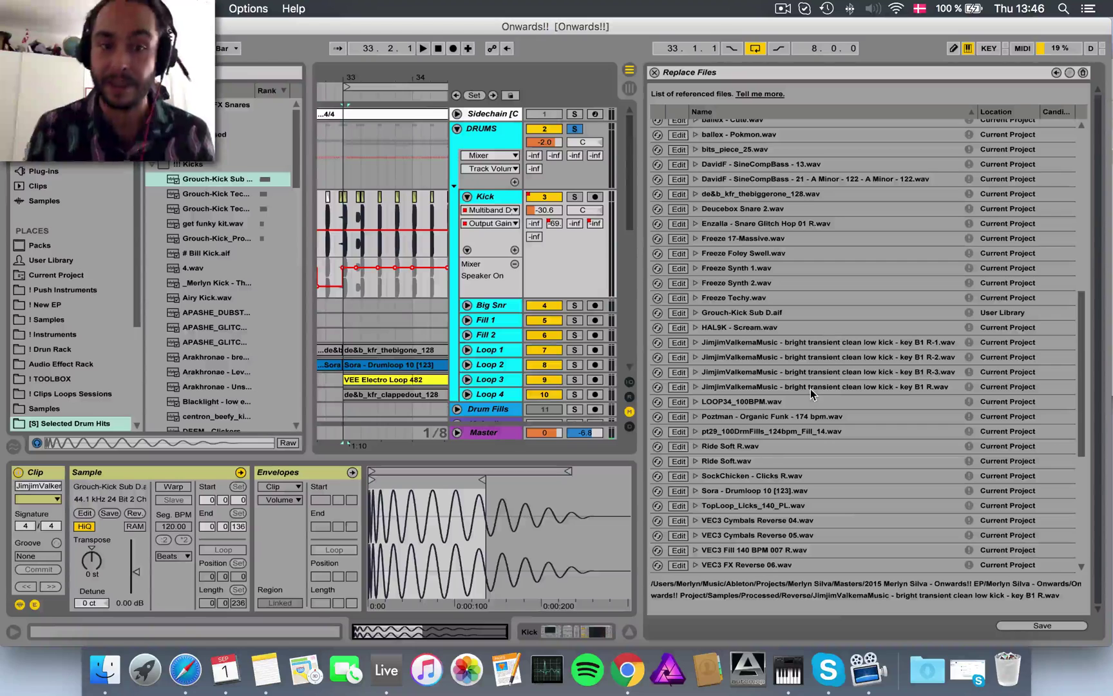
left_click(380, 200)
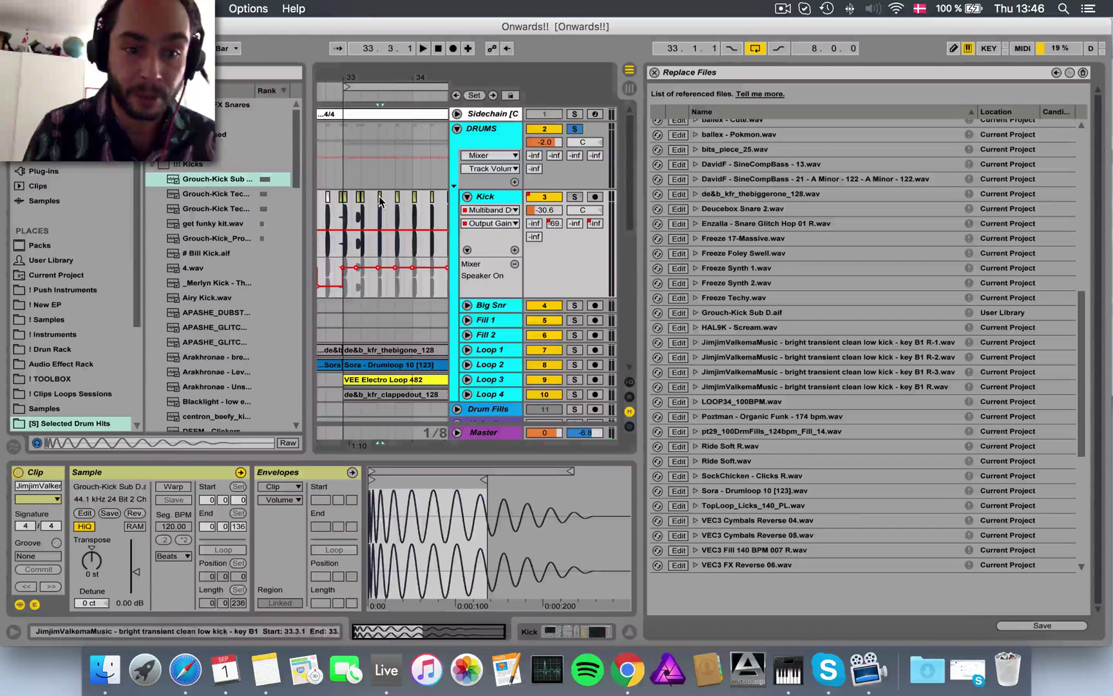
- Close Replace Files and play twice from bar 33 to hear the Grouch-Kick Sub D.aif kick
left_click(654, 72)
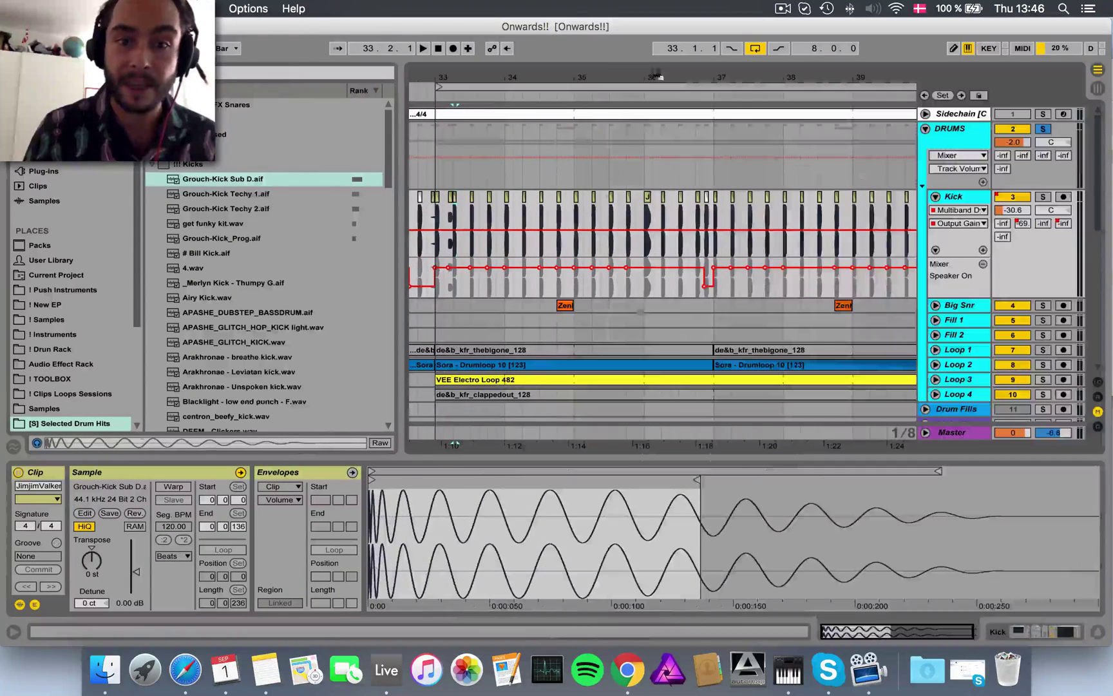
left_click(451, 213)
key("space")
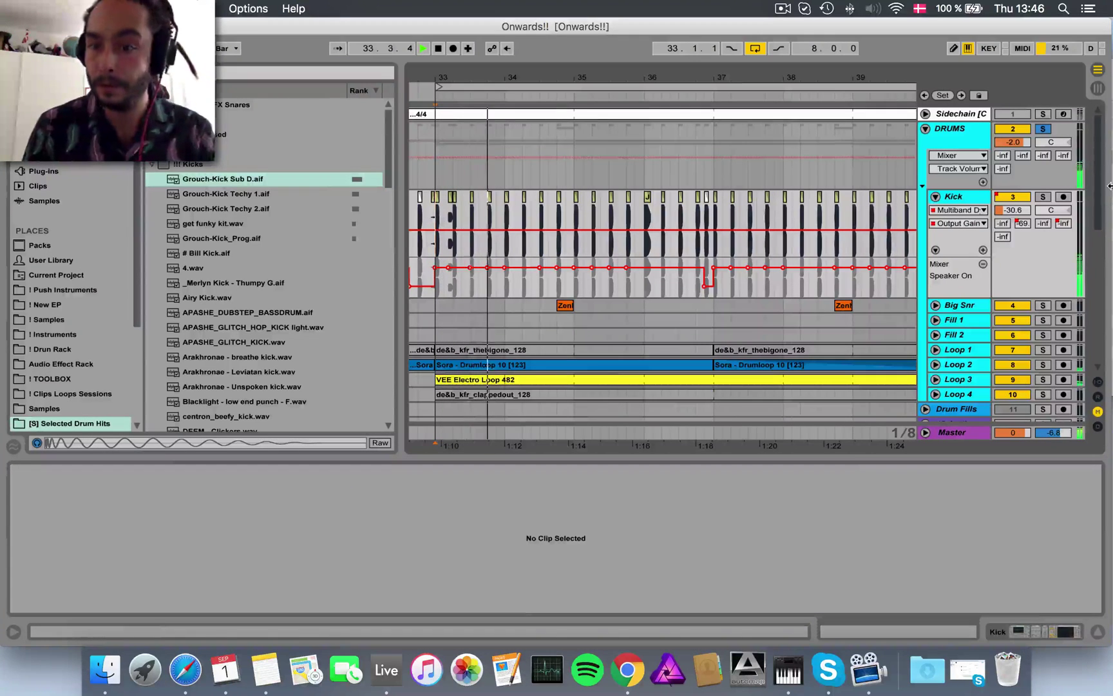
key("space")
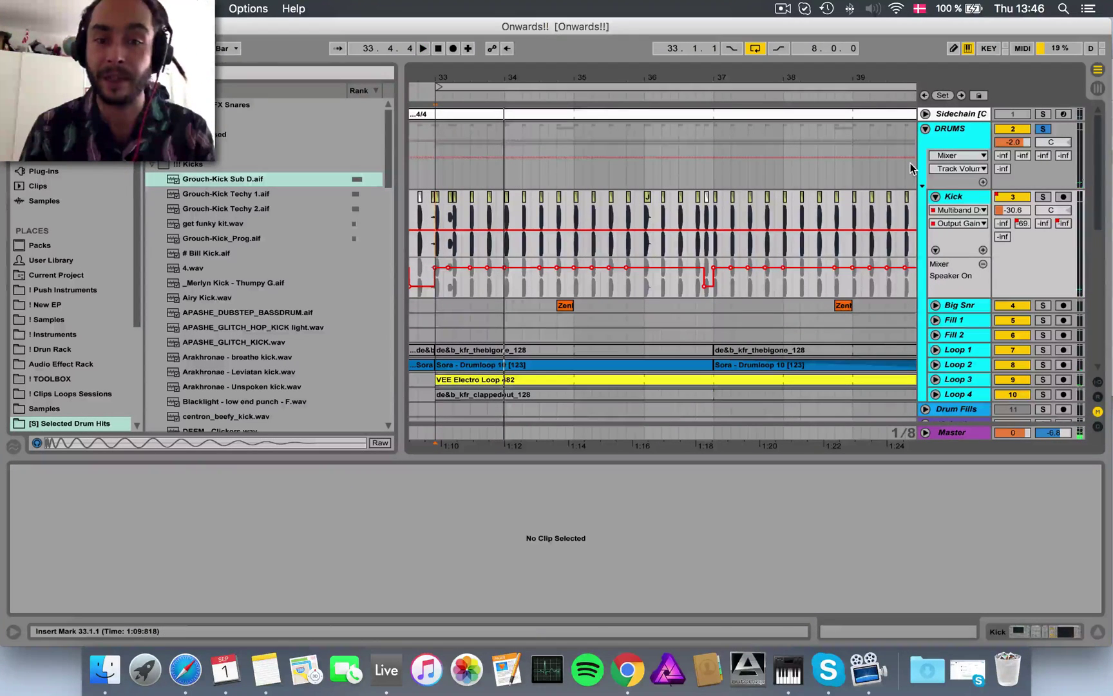
key("space")
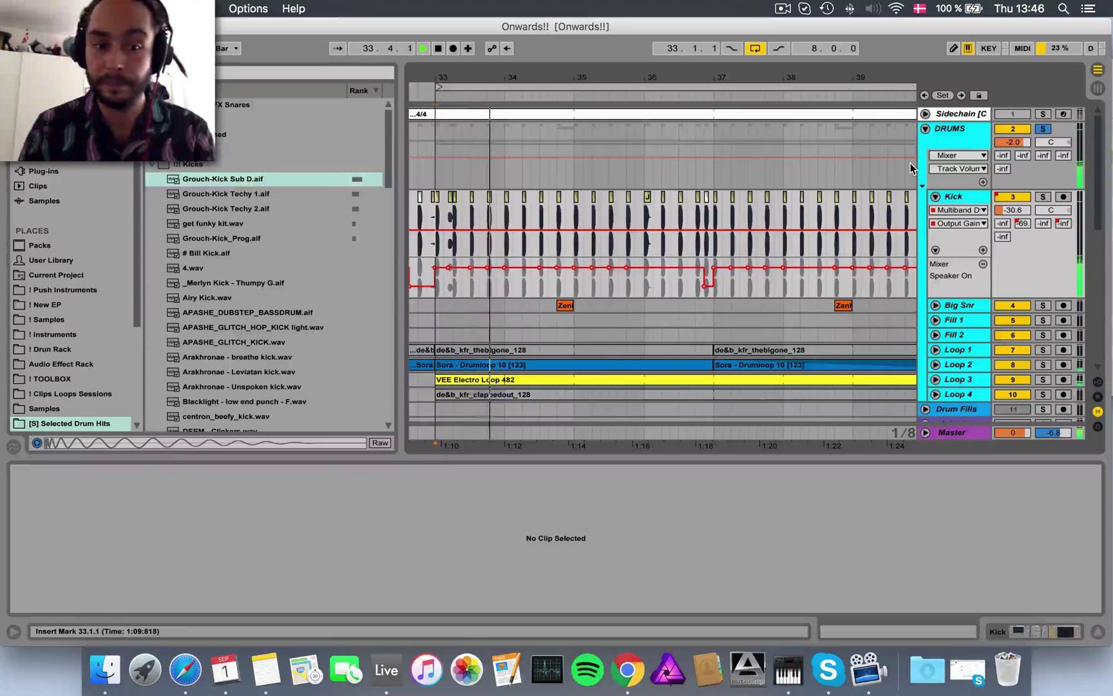
key("space")
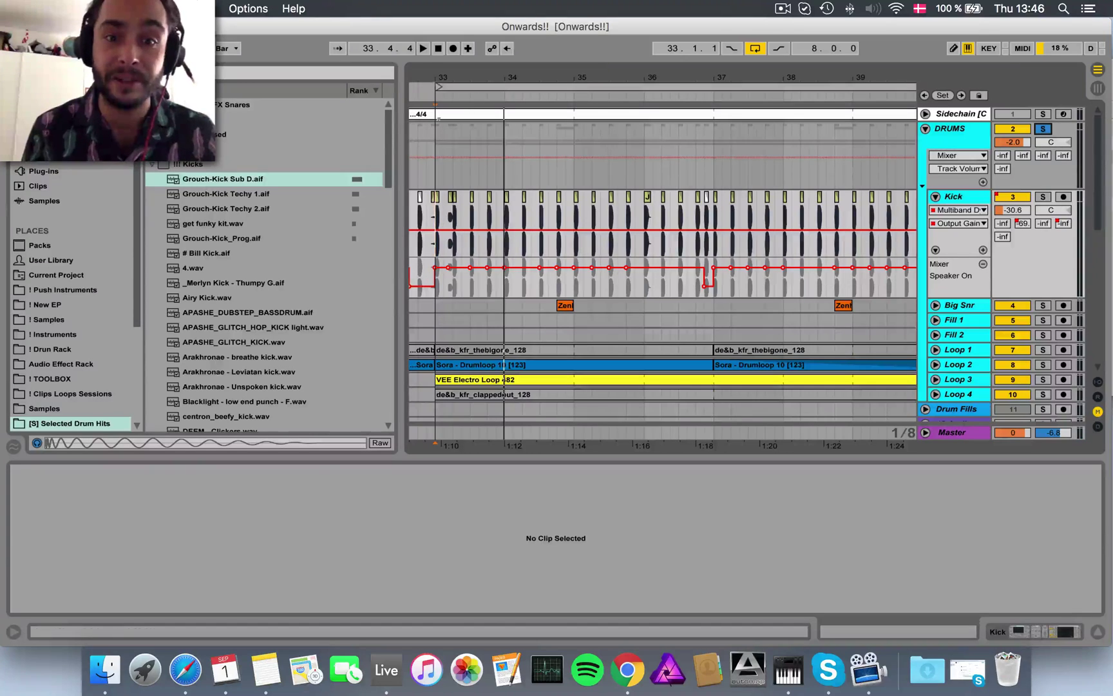
- Check the bar-33 kick clip's sample in Manage Sample File, then zoom out to the full arrangement
left_click(430, 199)
left_click(432, 197)
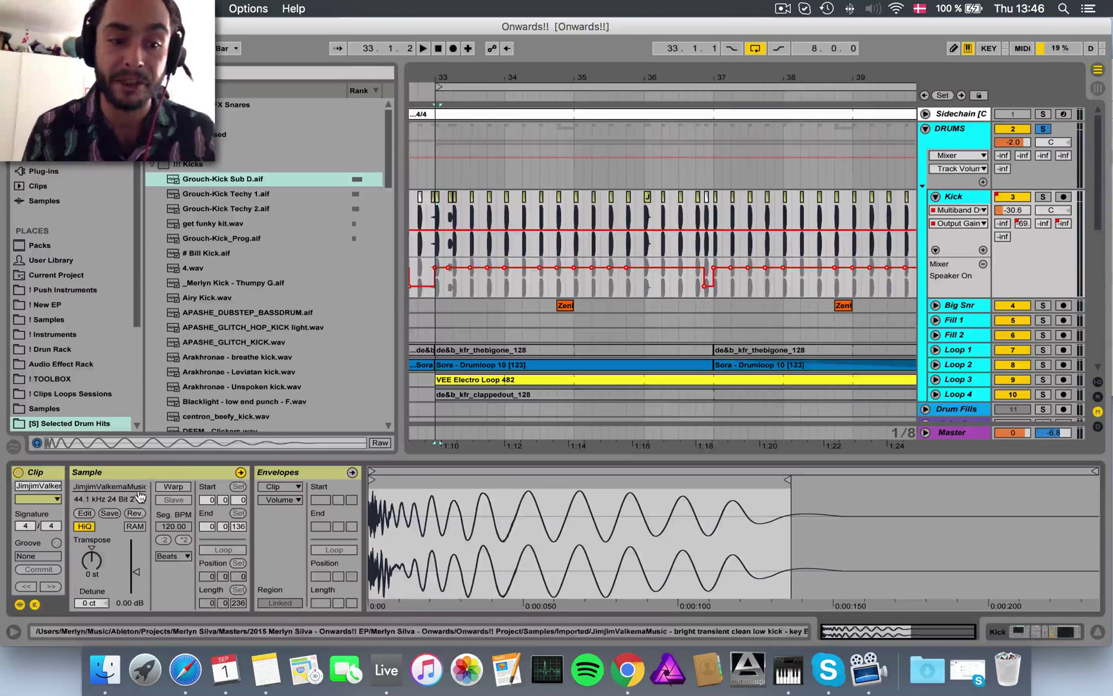
right_click(107, 487)
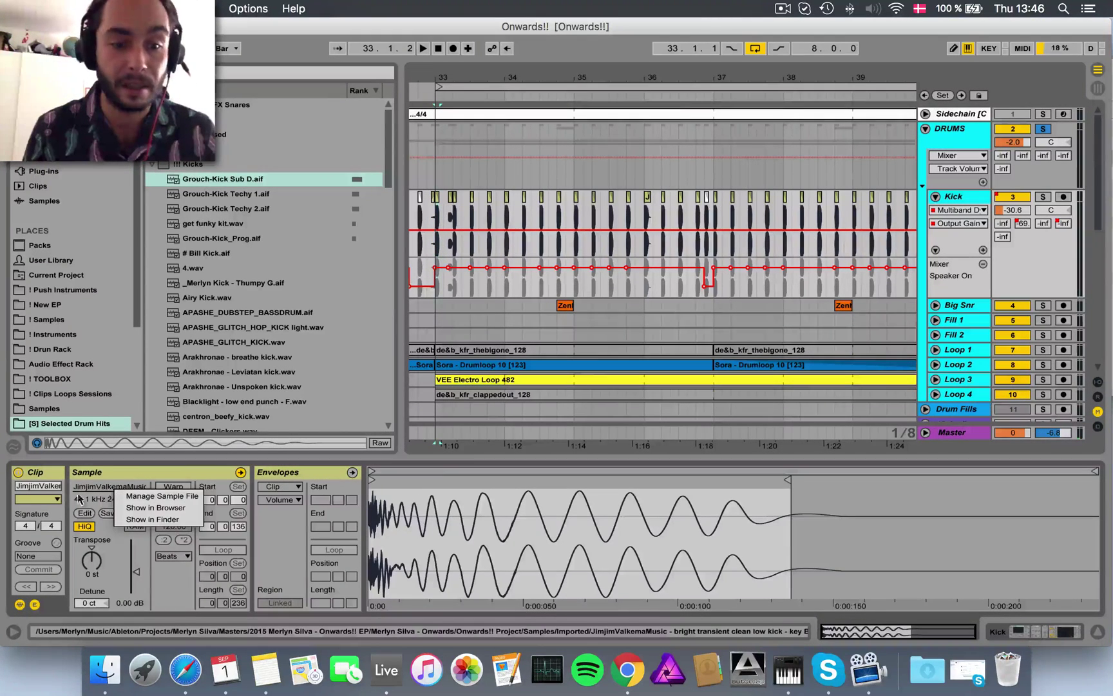
left_click(140, 499)
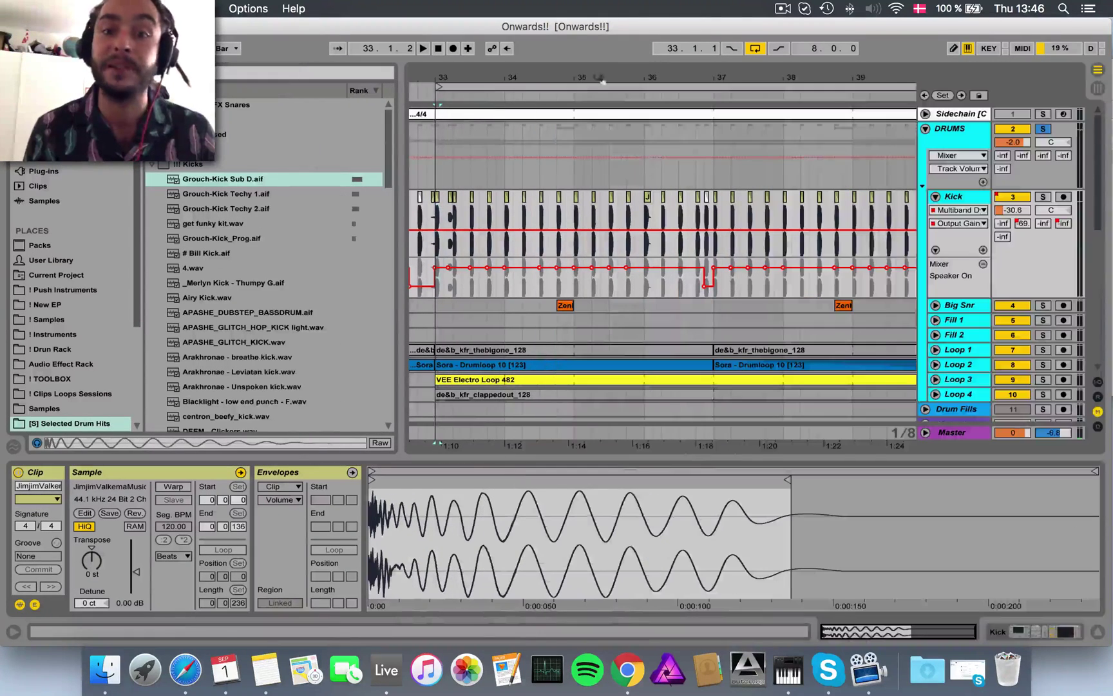
left_click(655, 72)
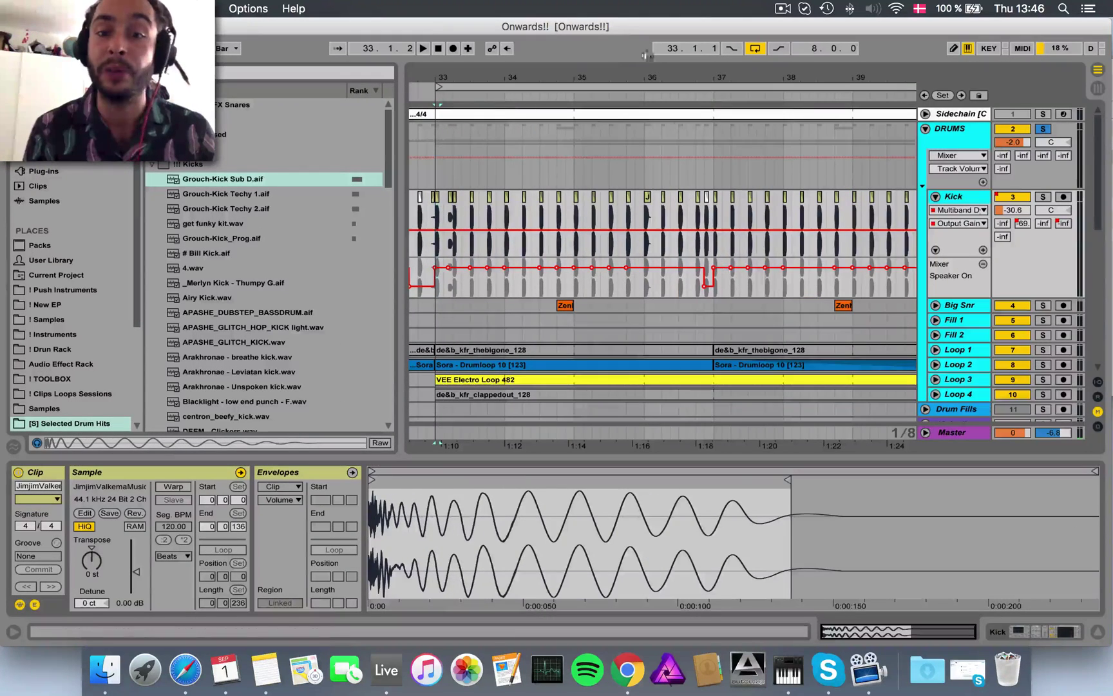
key("minus")
key("minus")
key("minus")
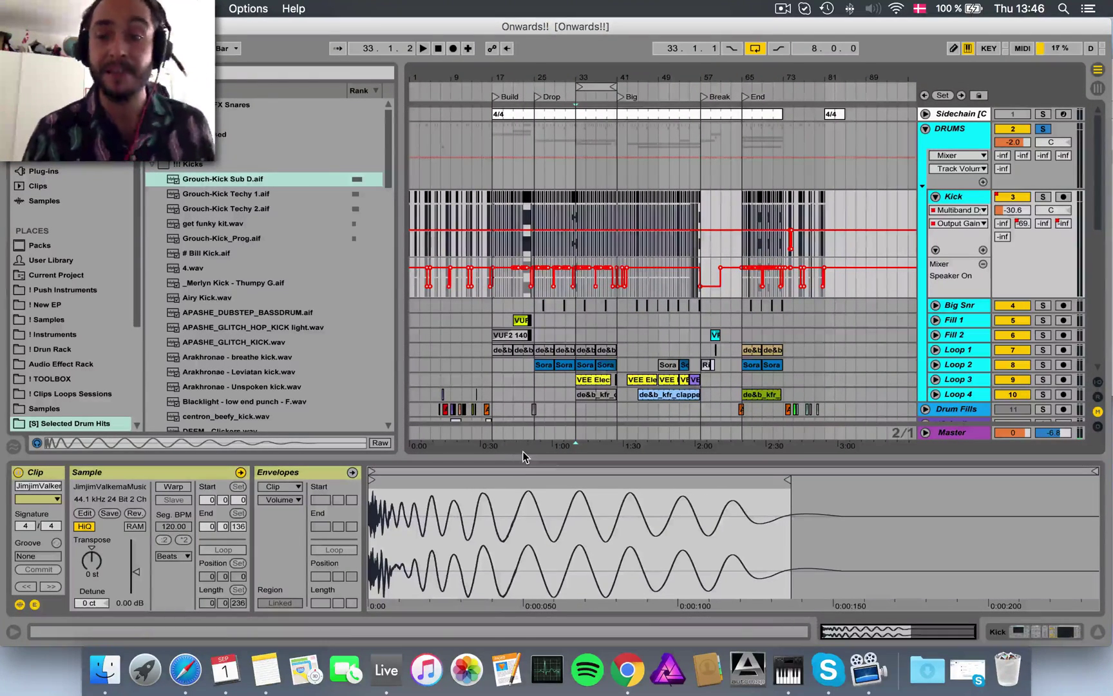
left_click(864, 673)
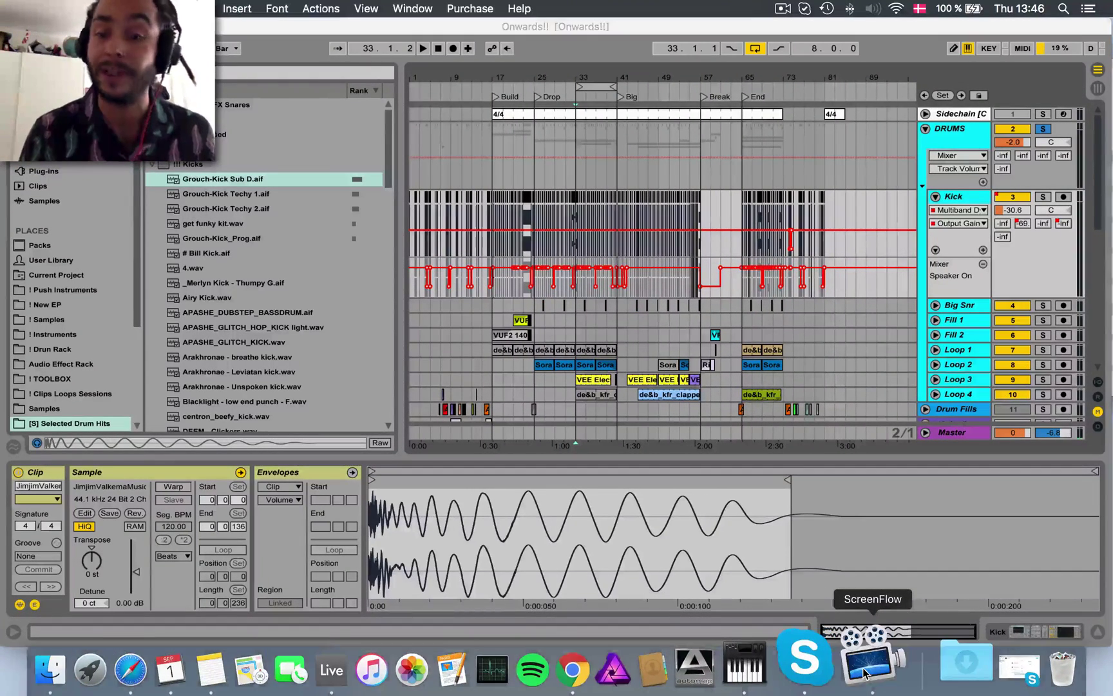